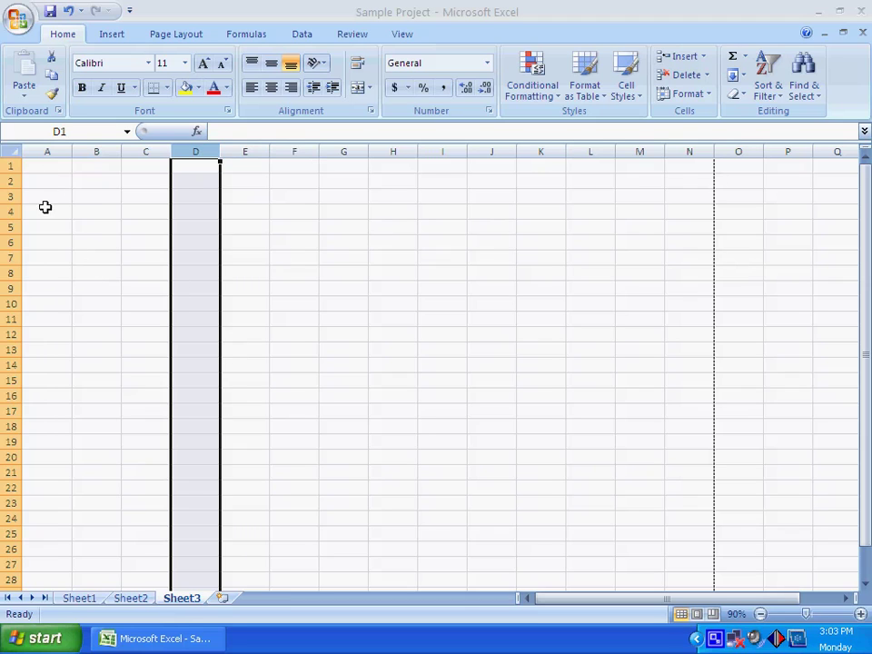
Step: Enter "This is an apple." in cell A1 of Sheet3
click(49, 164)
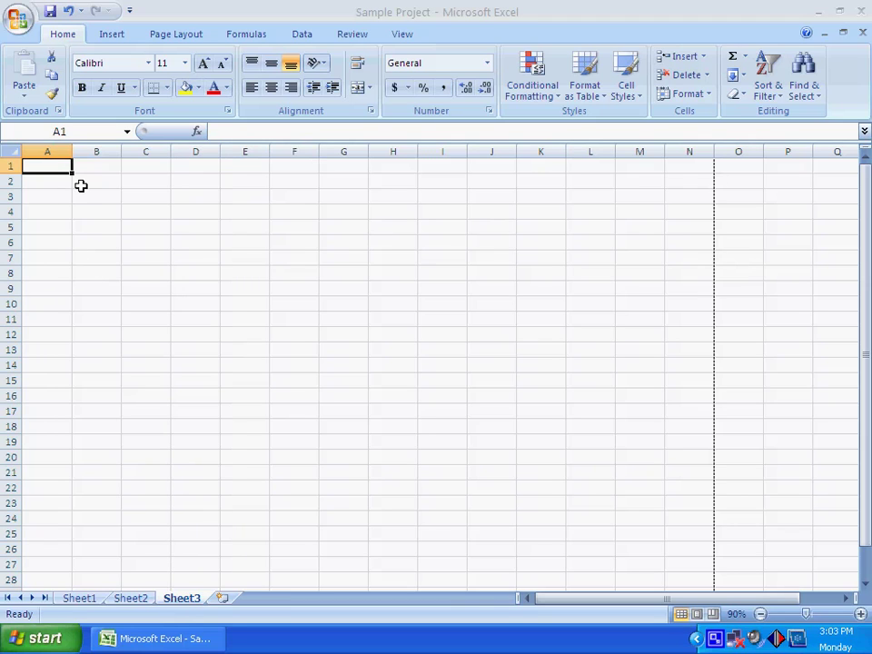
text(This is)
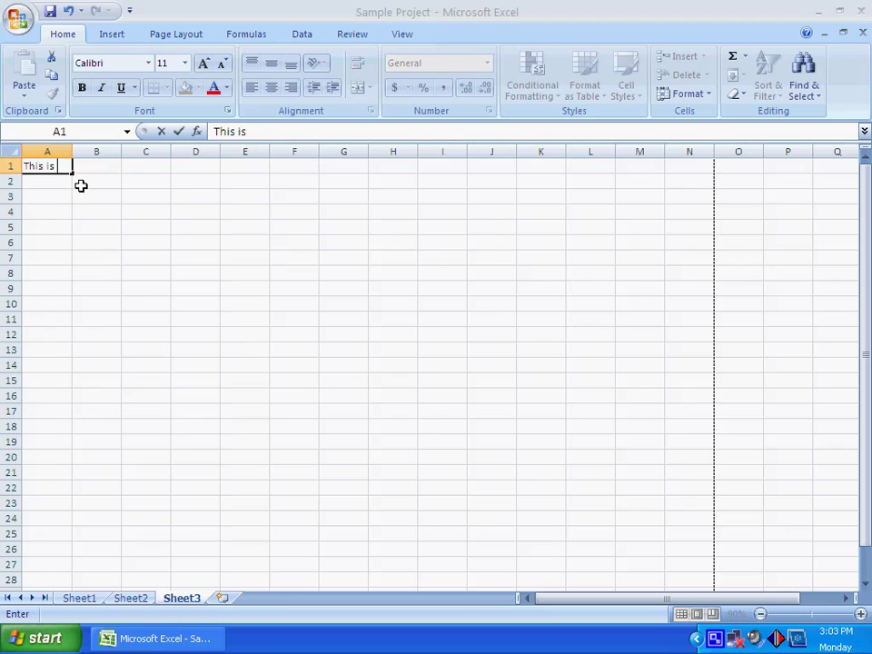
text( an apple.)
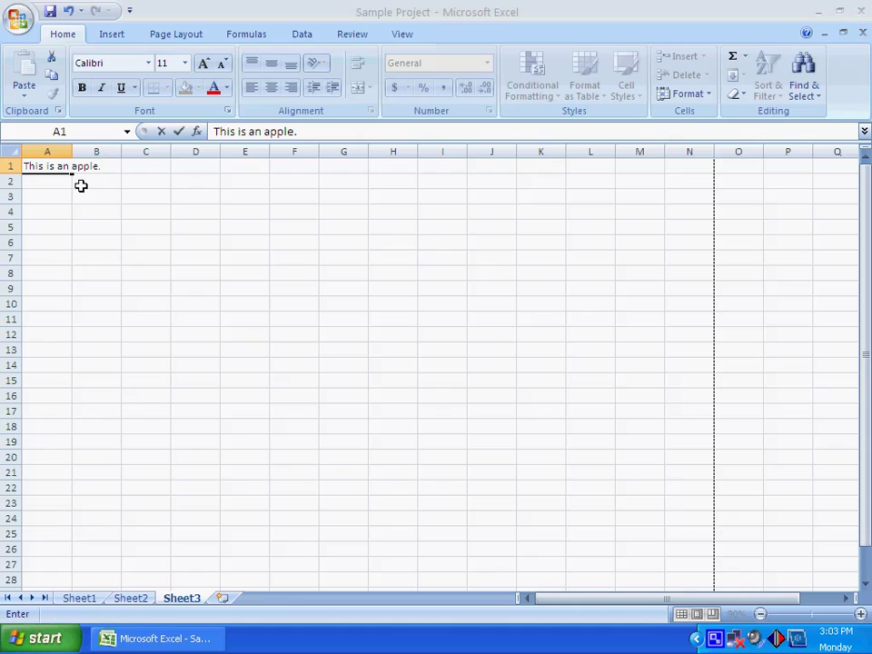
click(102, 227)
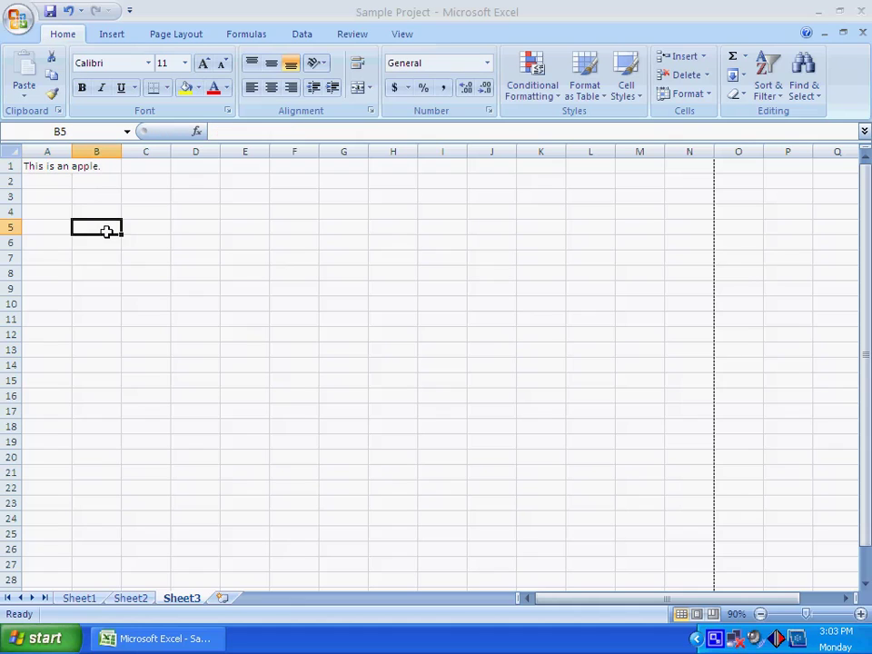
Step: Check whether the sentence belongs to A1 or B1, and widen column A to about three times its default width
click(35, 168)
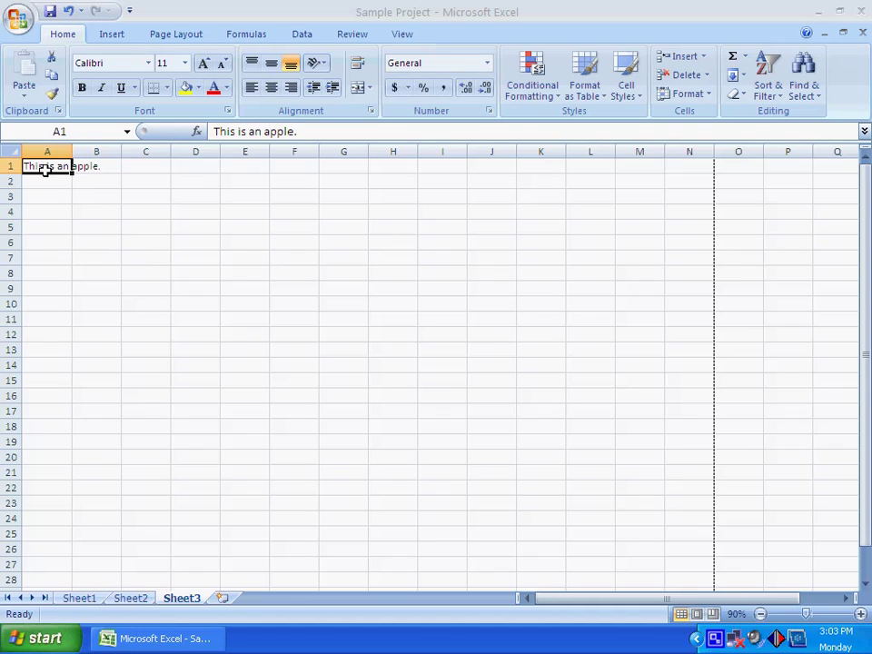
click(101, 168)
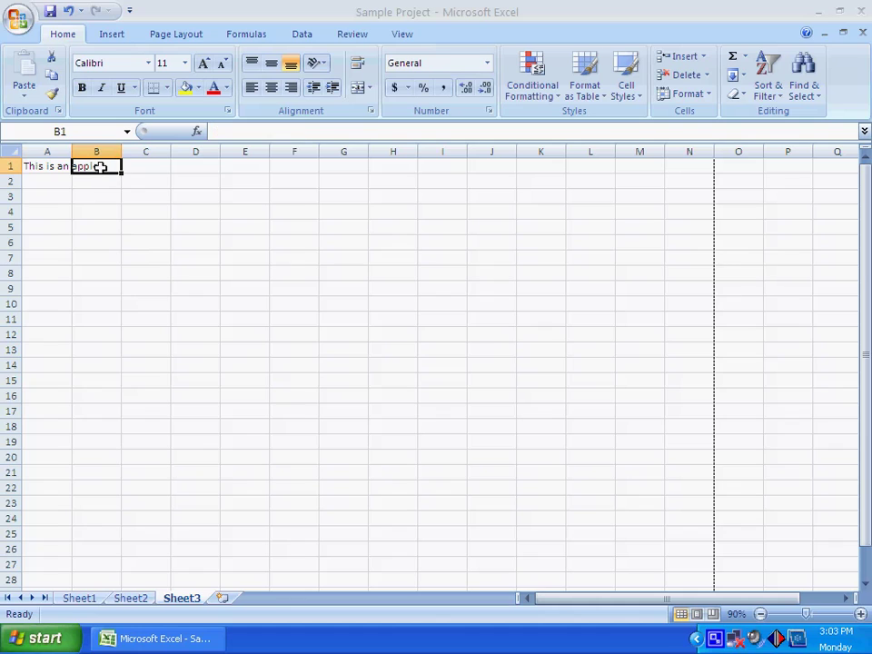
click(98, 261)
click(144, 285)
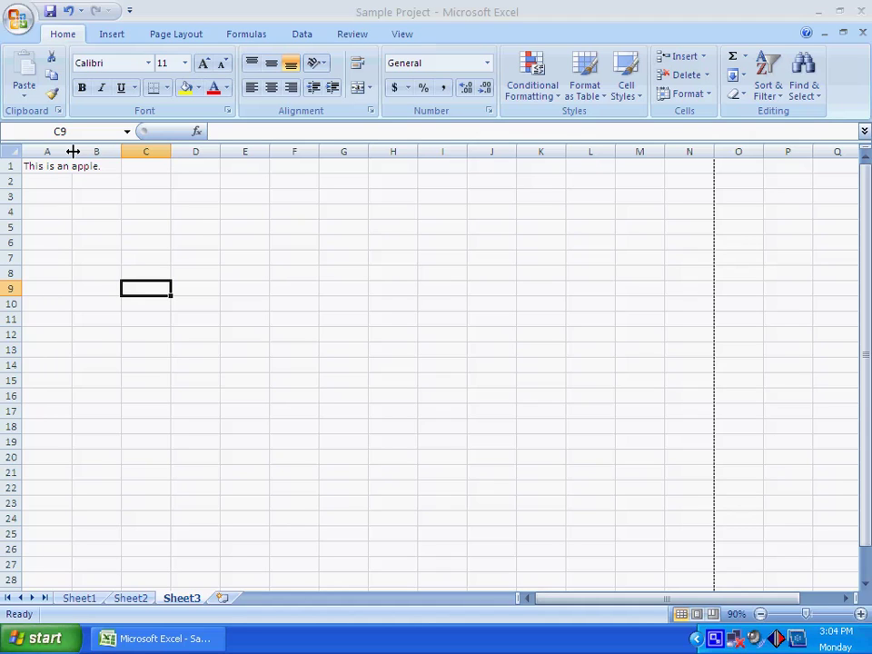
drag(72, 151, 169, 150)
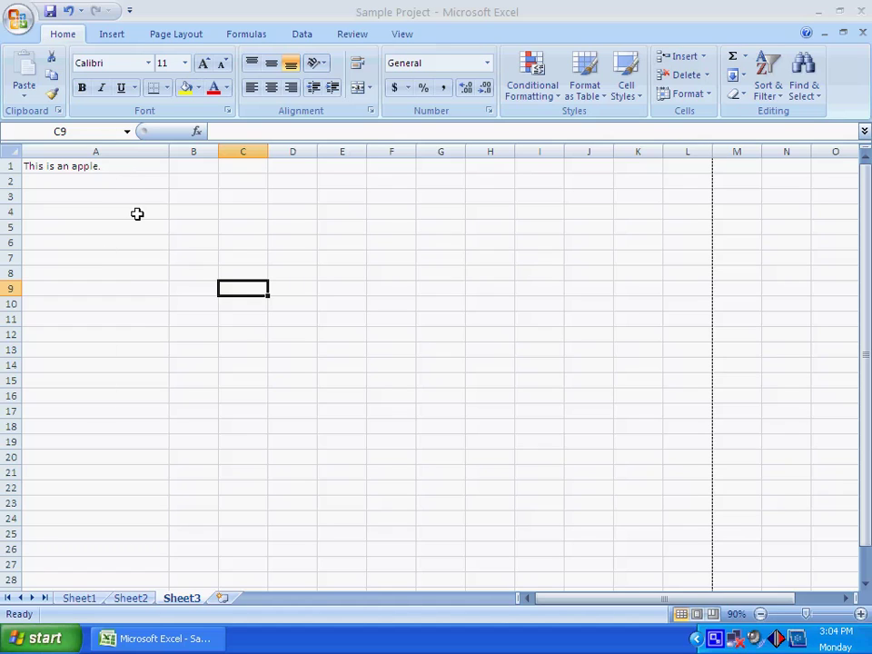
Step: Examine the widened column A from cell A1 down past row 100 and back up to the first rows
click(132, 167)
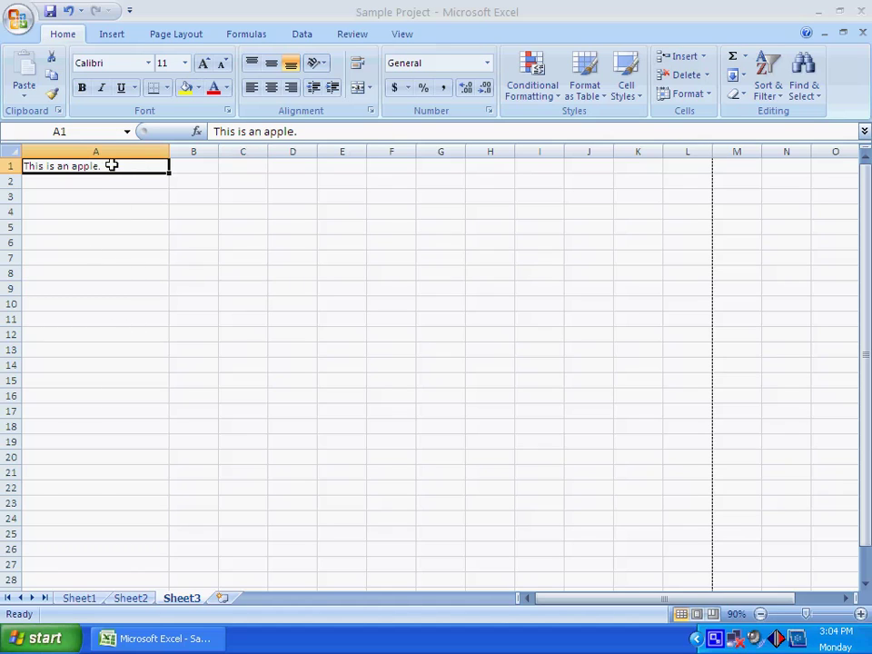
click(109, 186)
key(Down)
key(Down)
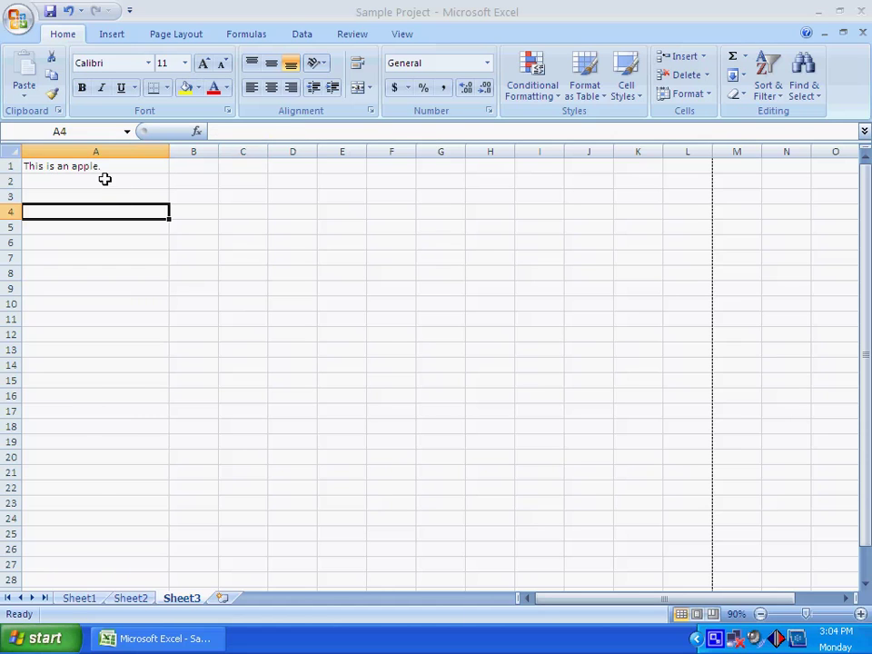
scroll(114, 392, down, 3)
scroll(114, 393, down, 20)
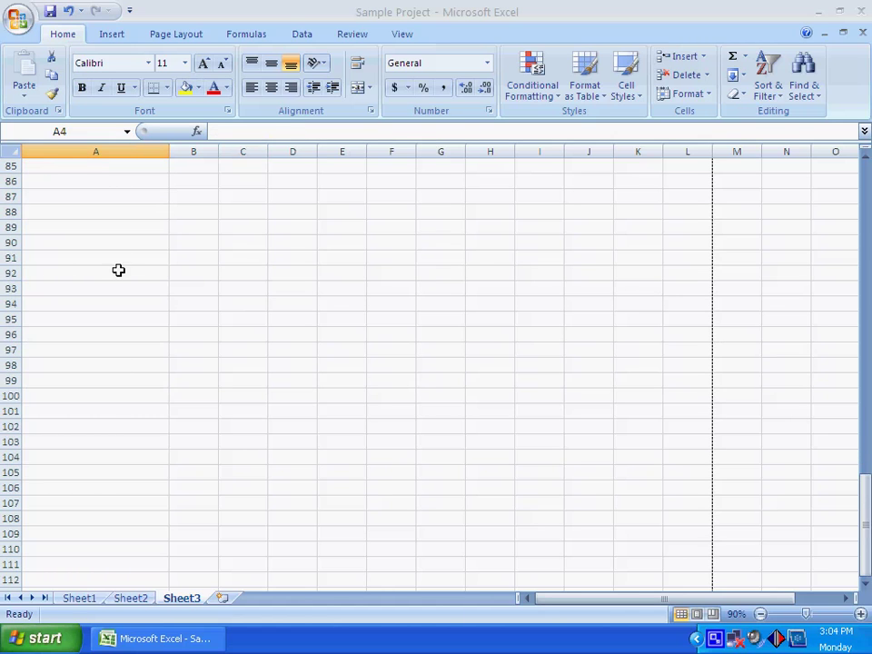
scroll(117, 326, down, 7)
scroll(117, 326, up, 20)
scroll(117, 326, up, 7)
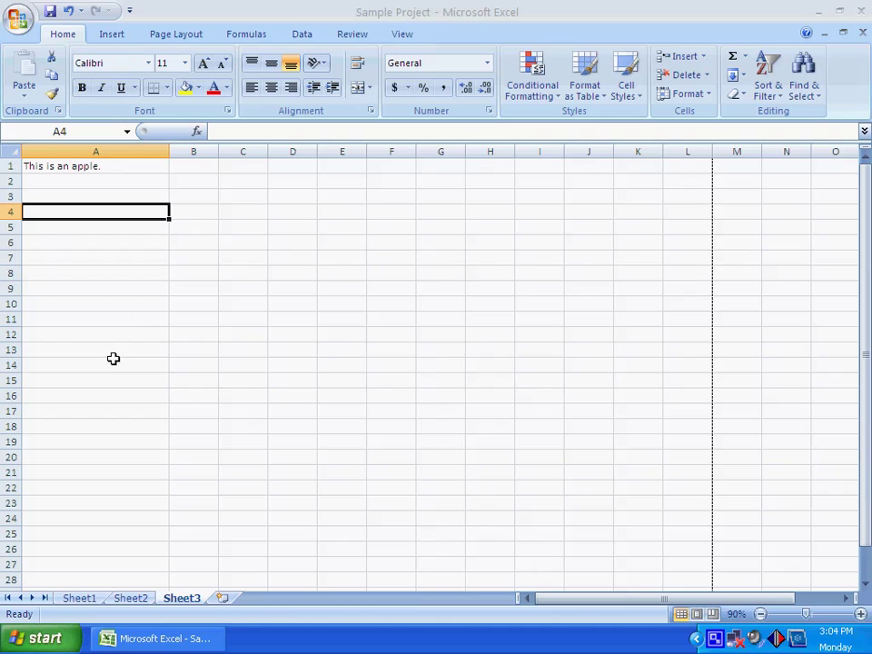
Step: AutoFit column A to the length of the sentence in A1
click(121, 166)
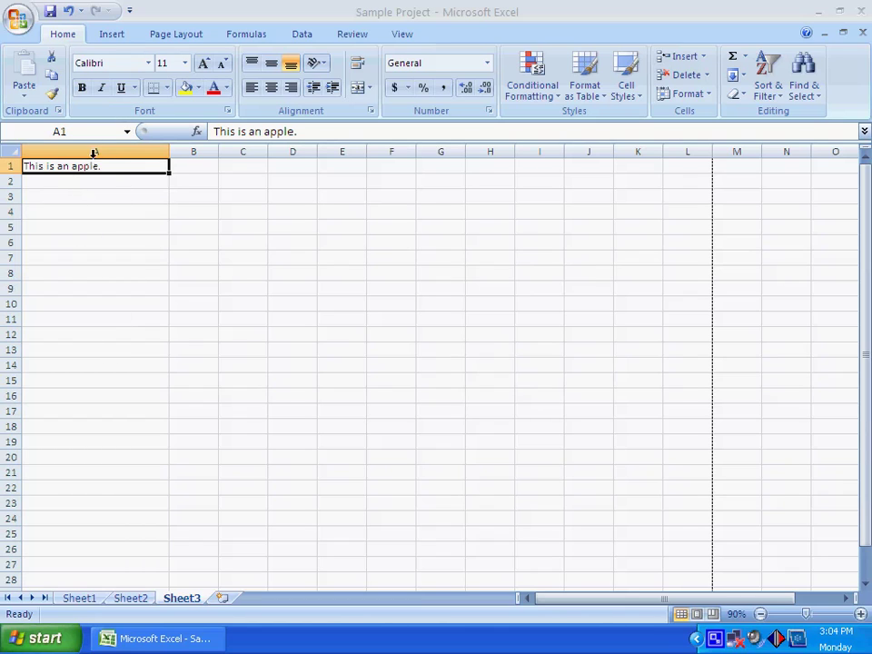
click(140, 196)
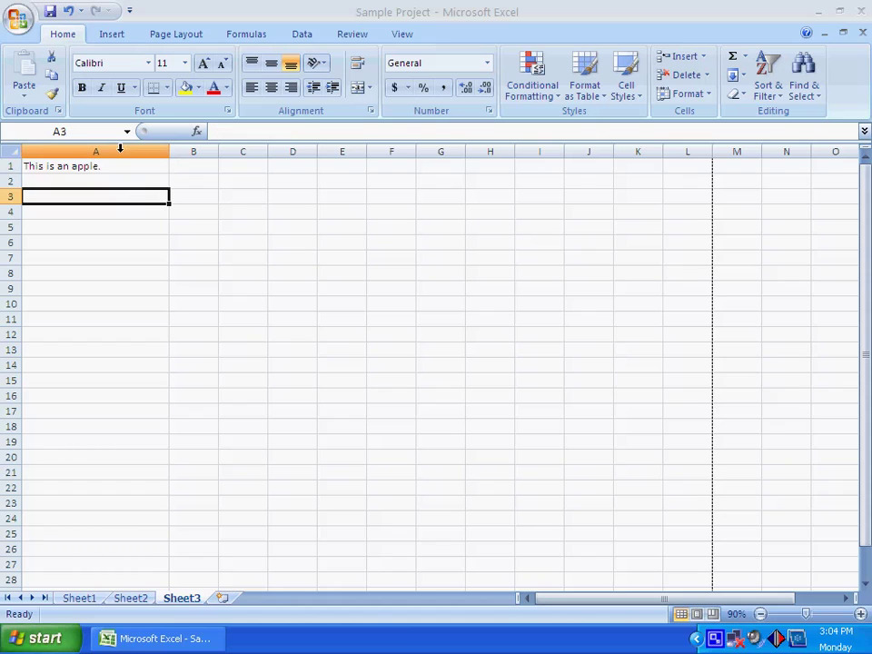
double_click(168, 153)
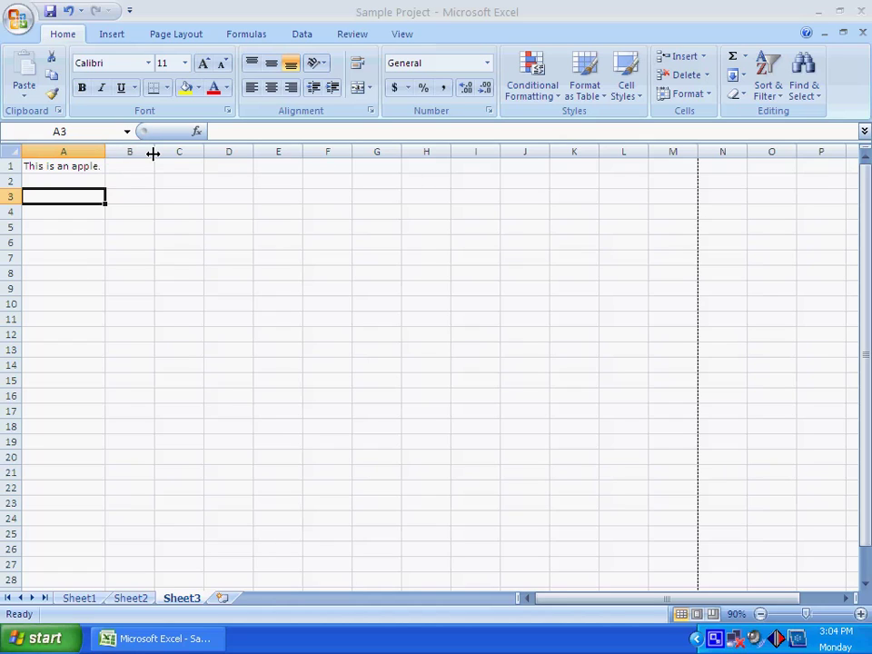
Step: Enter "Run" in cell B1 of a greatly widened column B and AutoFit the column to that word
mouse_move(154, 153)
mouse_down()
mouse_move(404, 151)
mouse_move(155, 169)
mouse_up()
click(136, 169)
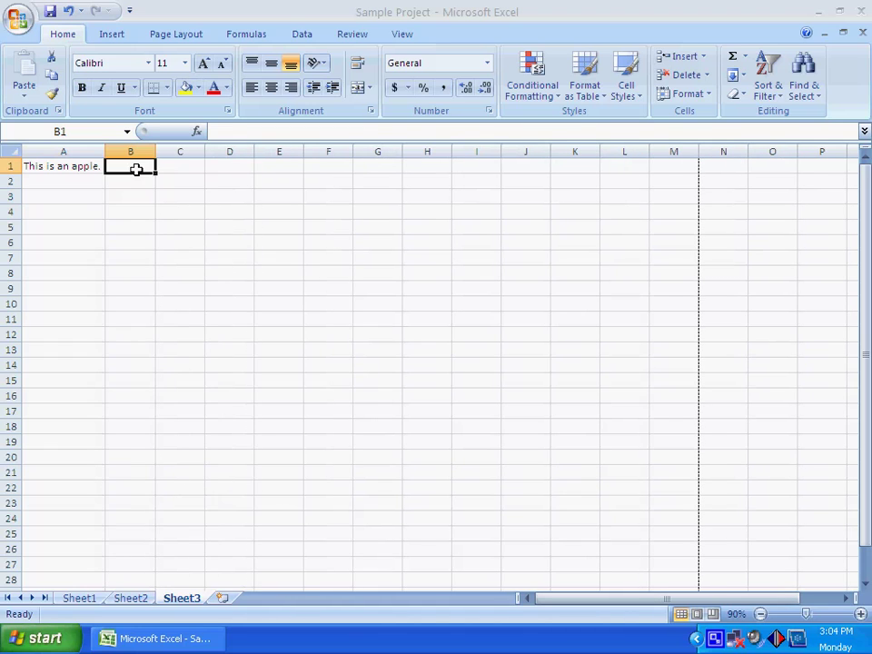
drag(155, 152, 463, 151)
text(Ru)
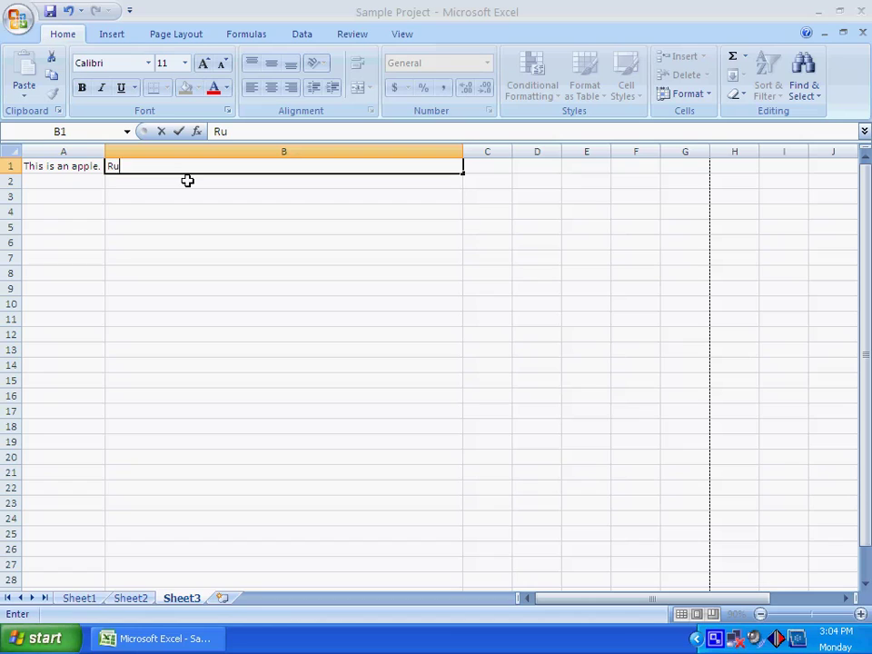
click(224, 232)
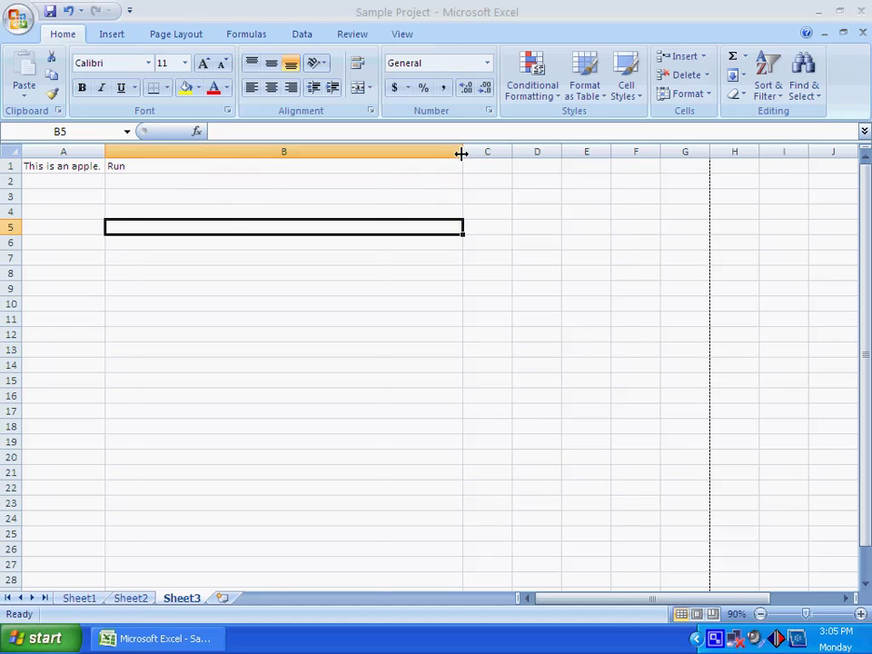
double_click(461, 153)
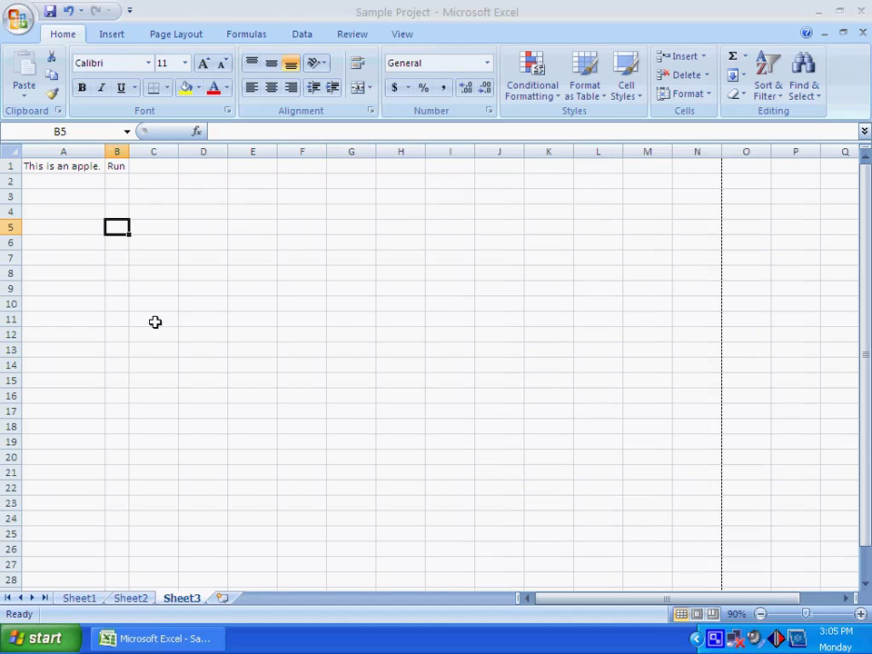
Step: Enter 4 in cell C1, and widen column C before using AutoFit to shrink it to the number
click(153, 165)
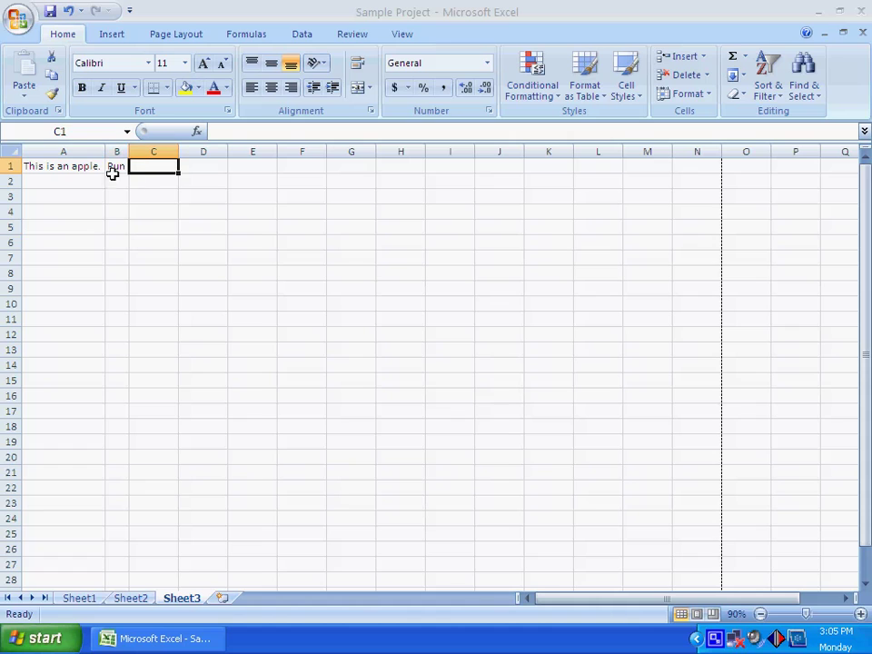
text(4)
click(232, 217)
drag(179, 151, 375, 152)
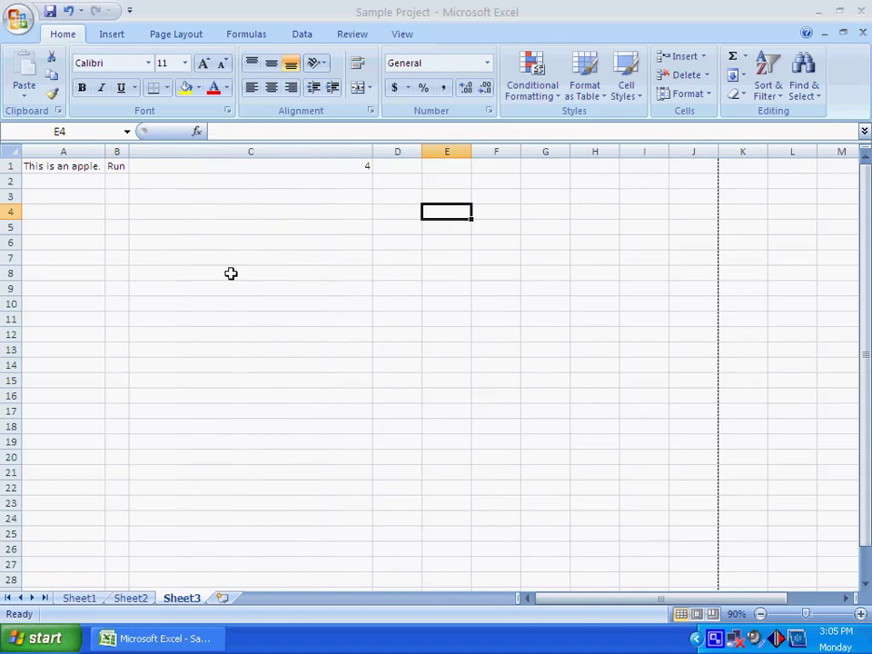
double_click(373, 152)
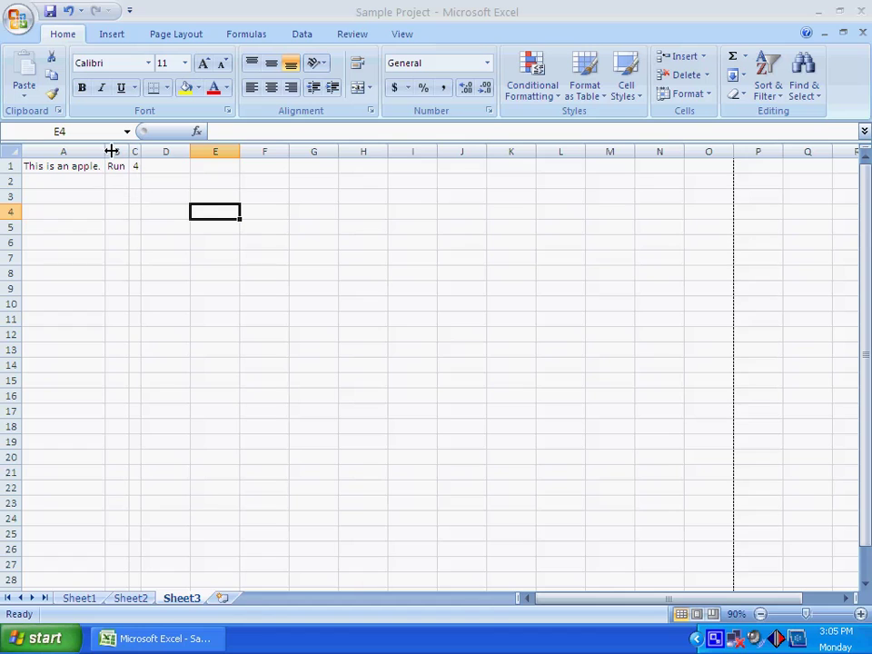
mouse_move(192, 152)
mouse_down()
mouse_move(535, 152)
mouse_move(193, 167)
mouse_up()
click(218, 167)
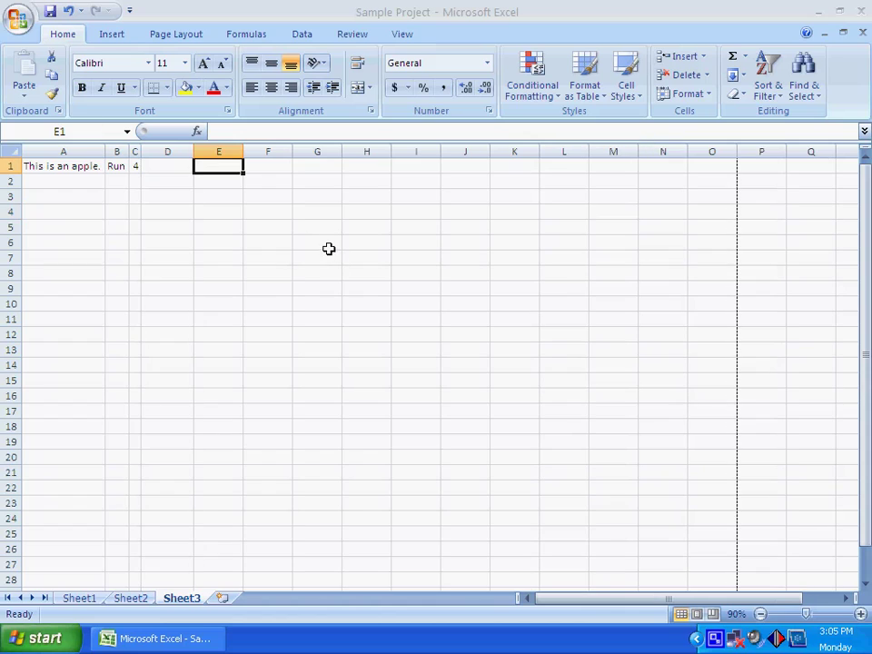
click(293, 272)
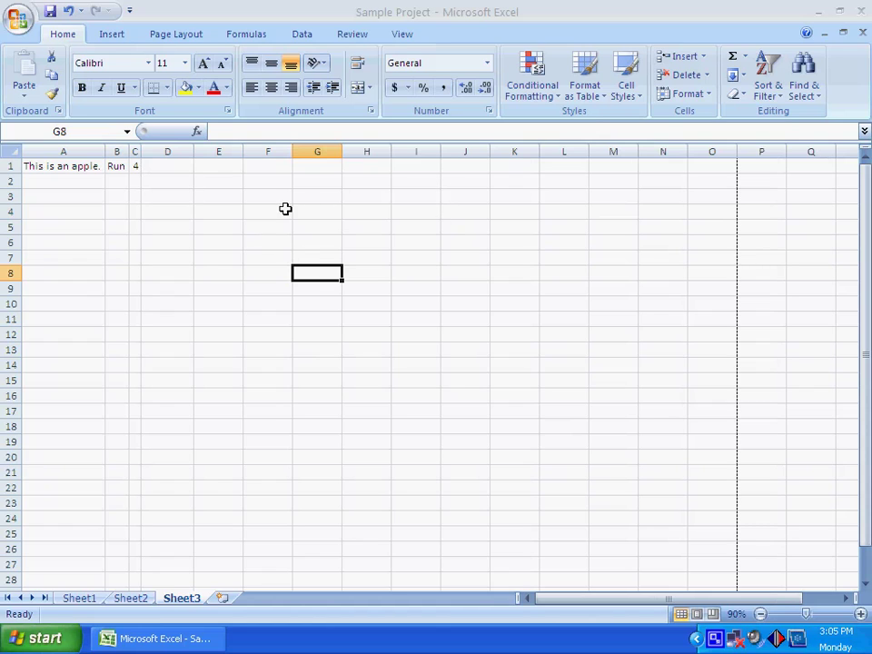
double_click(184, 225)
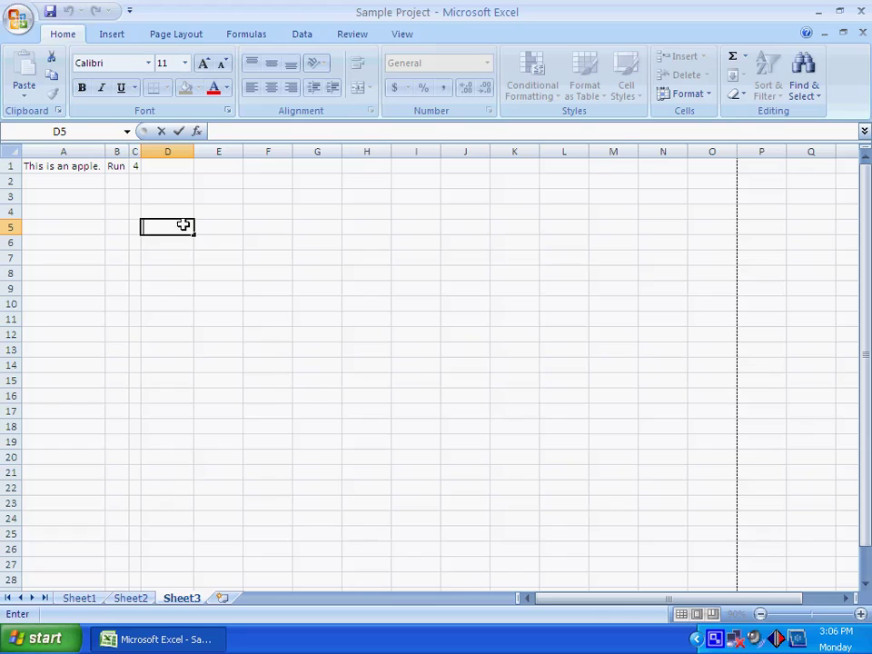
double_click(204, 307)
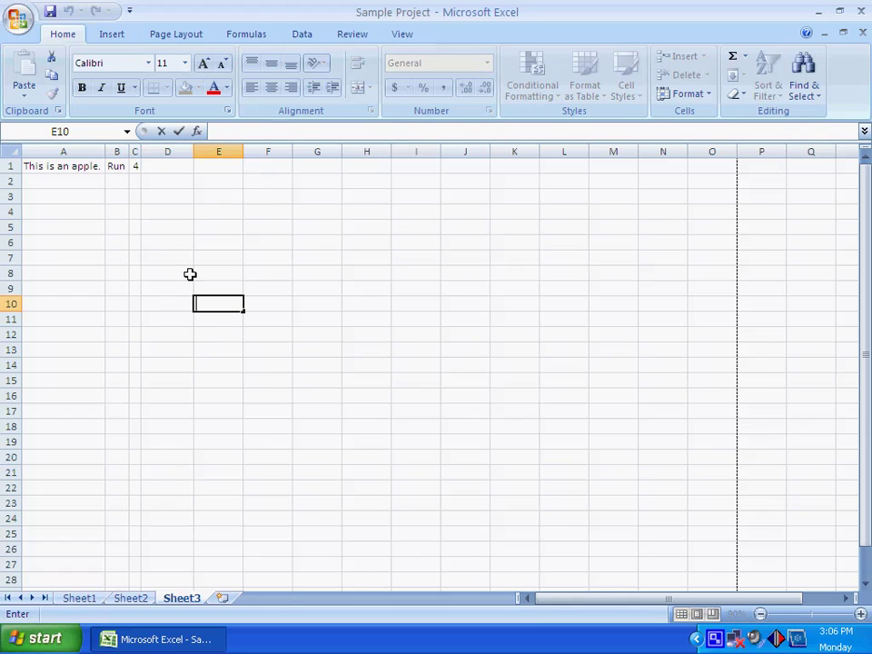
Step: Set the width of column A to exactly 20
click(62, 148)
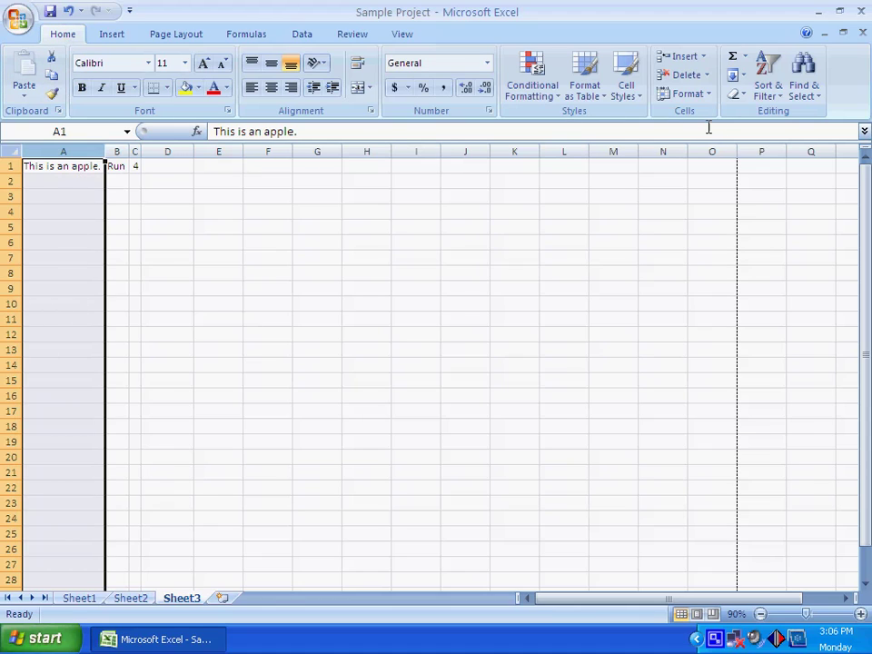
click(707, 96)
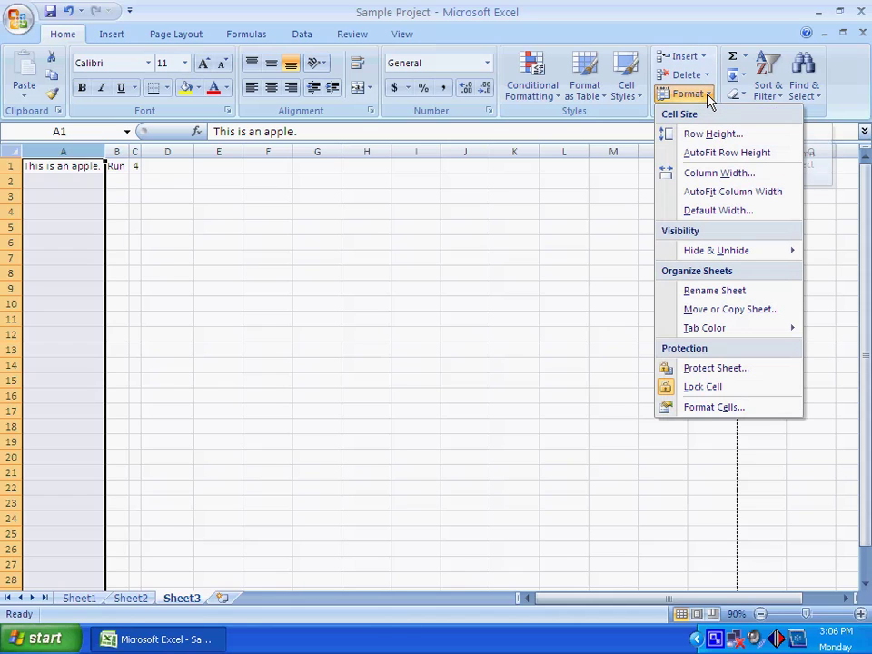
click(703, 174)
drag(299, 186, 275, 229)
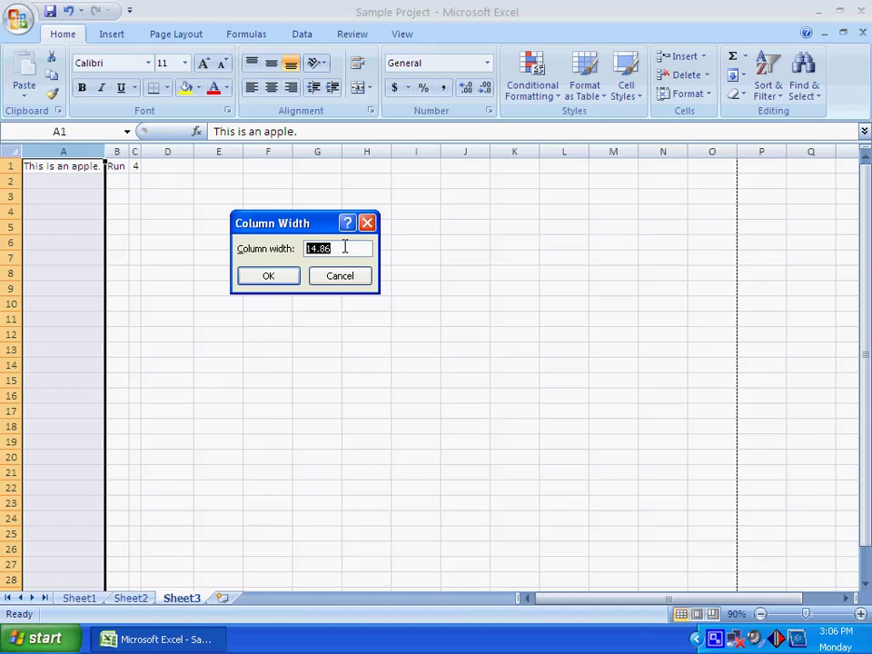
text(20)
click(273, 278)
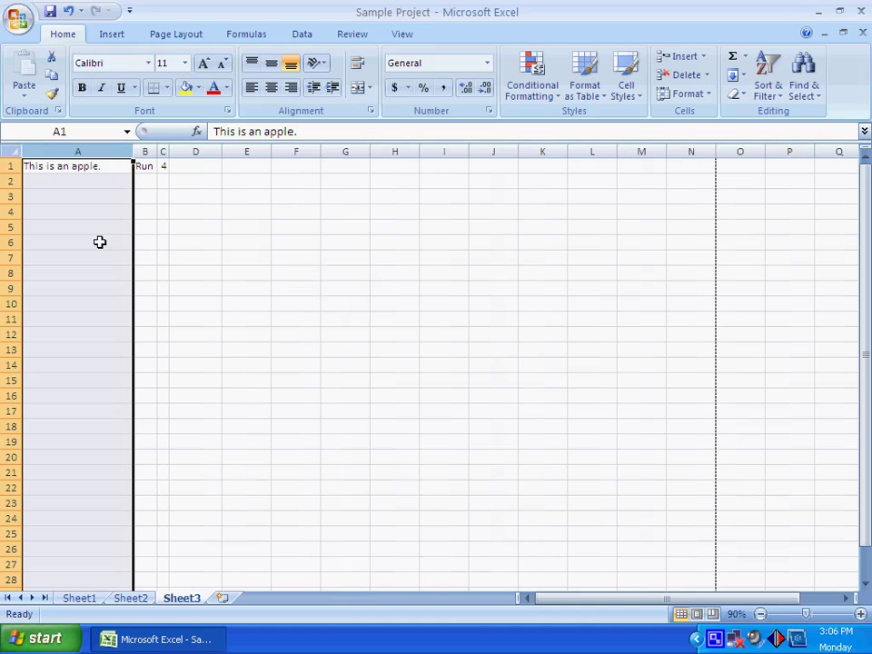
Step: Set the width of column A to 30
click(706, 96)
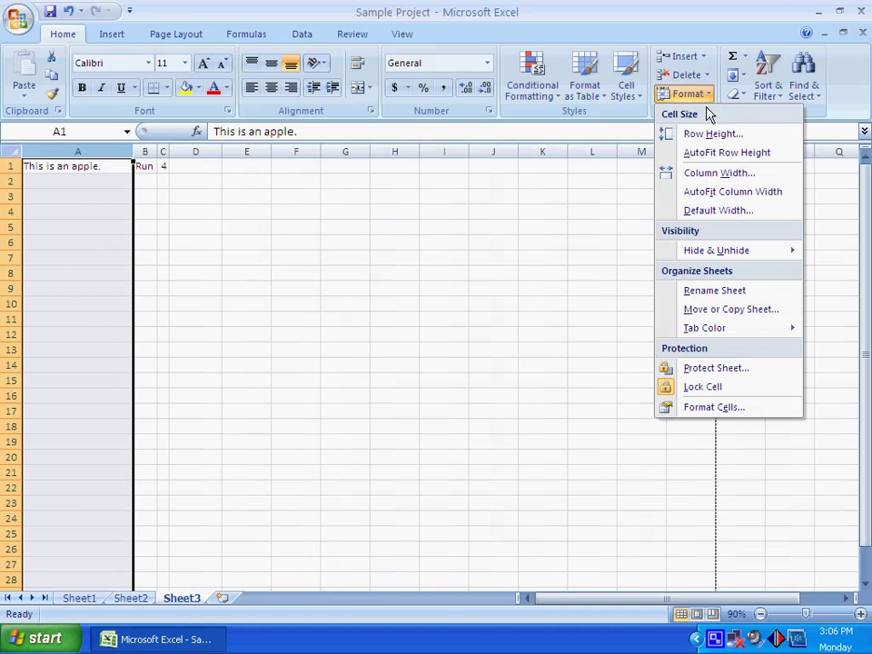
click(708, 173)
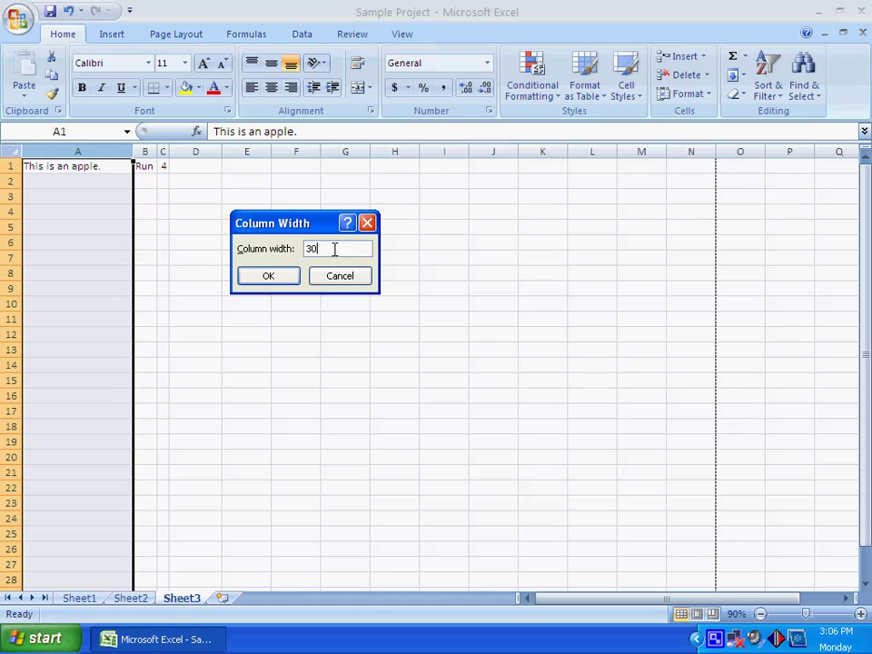
click(289, 275)
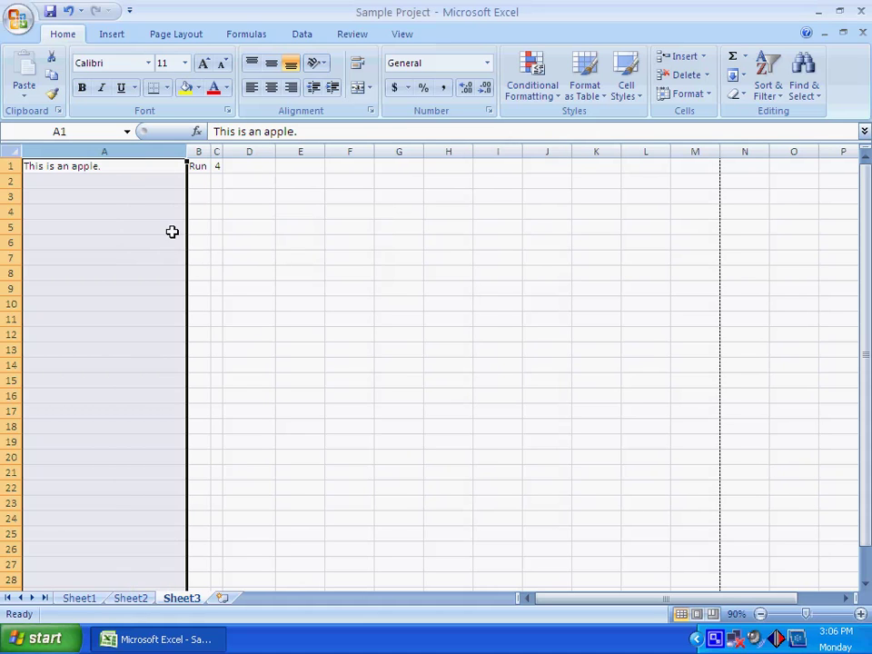
right_click(147, 203)
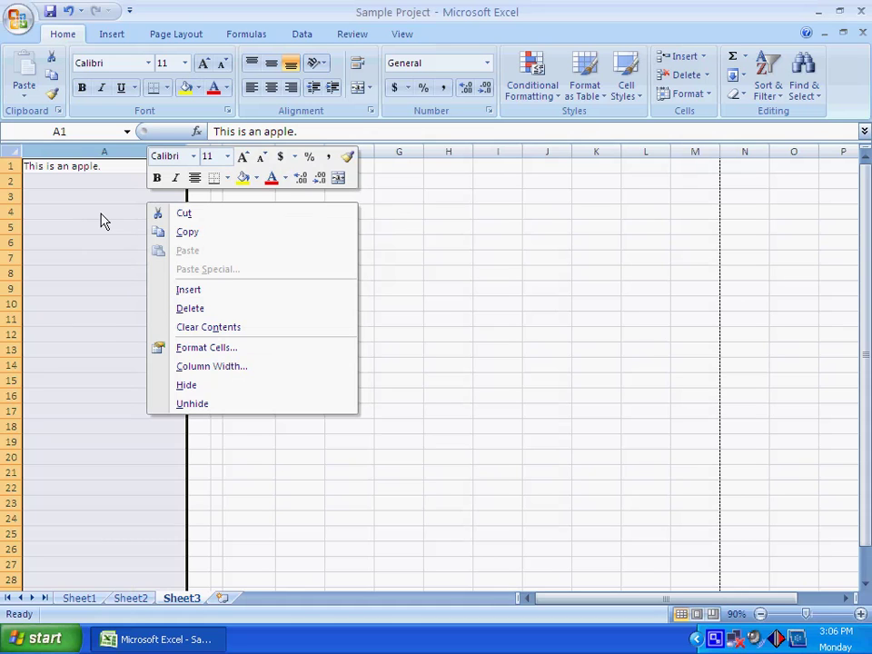
right_click(83, 187)
click(124, 169)
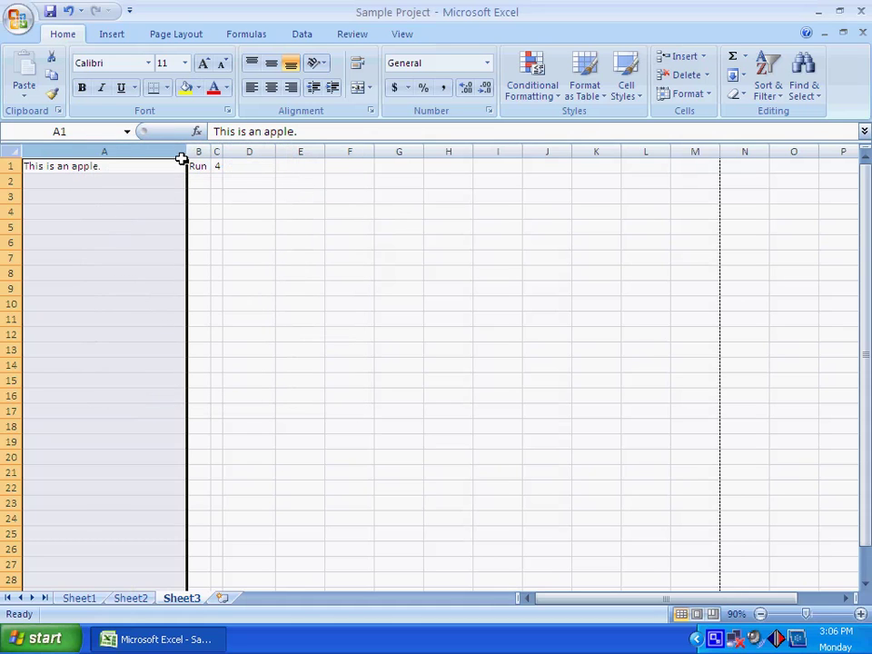
Step: Manually narrow column A to about two thirds of its width, leaving a little room beside its text
drag(186, 151, 127, 161)
drag(155, 159, 130, 167)
click(356, 271)
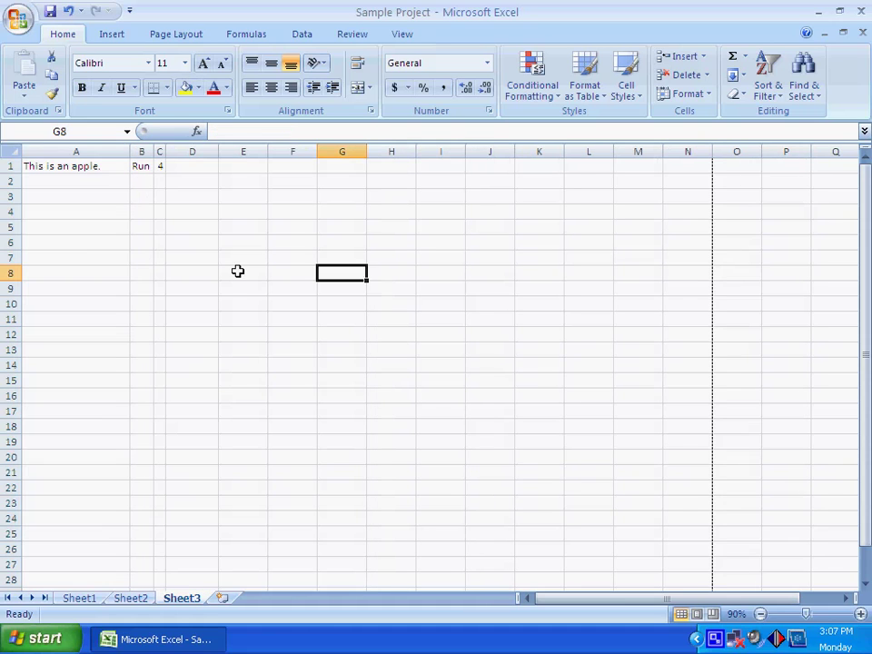
Step: Select each of the columns A through F individually, one after another
click(101, 151)
click(139, 150)
click(161, 151)
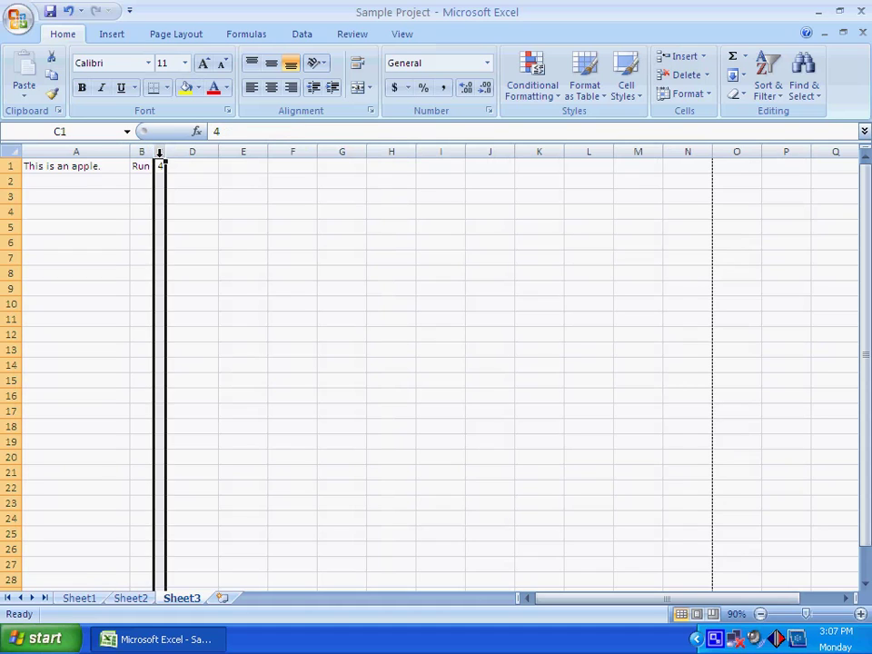
click(189, 151)
click(235, 151)
click(300, 151)
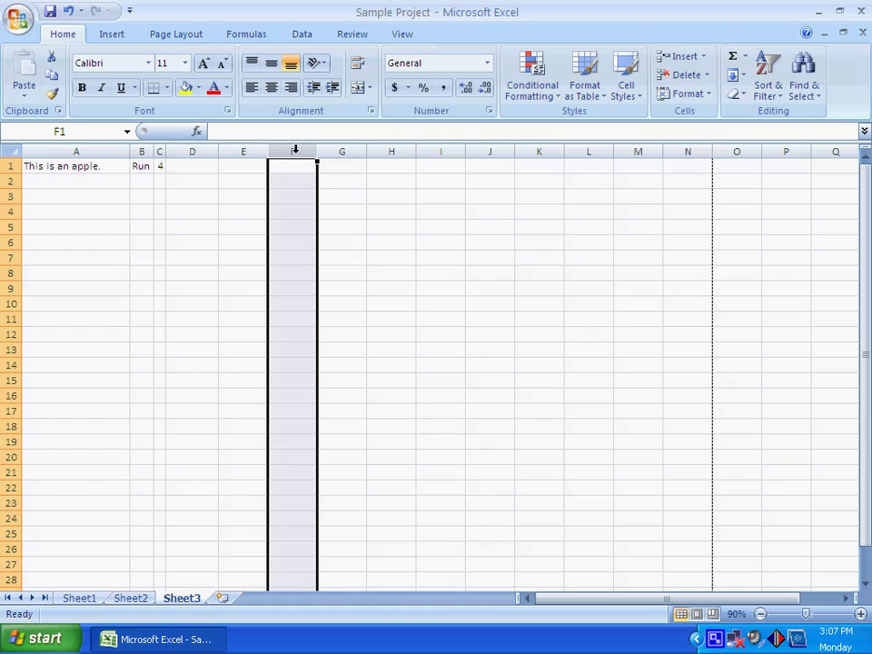
Step: Select columns A through F together and set their column width to 30
drag(279, 151, 50, 150)
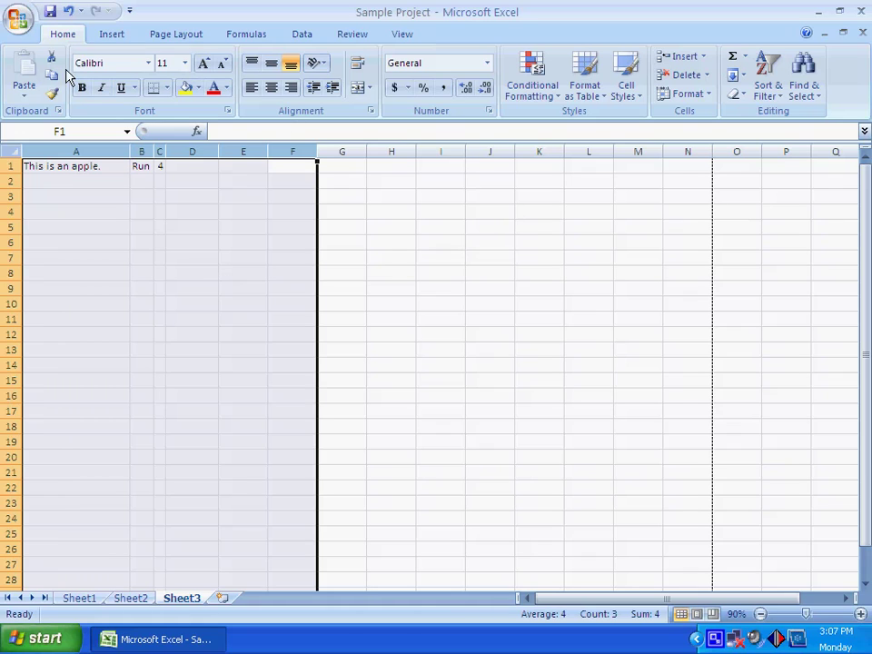
click(707, 98)
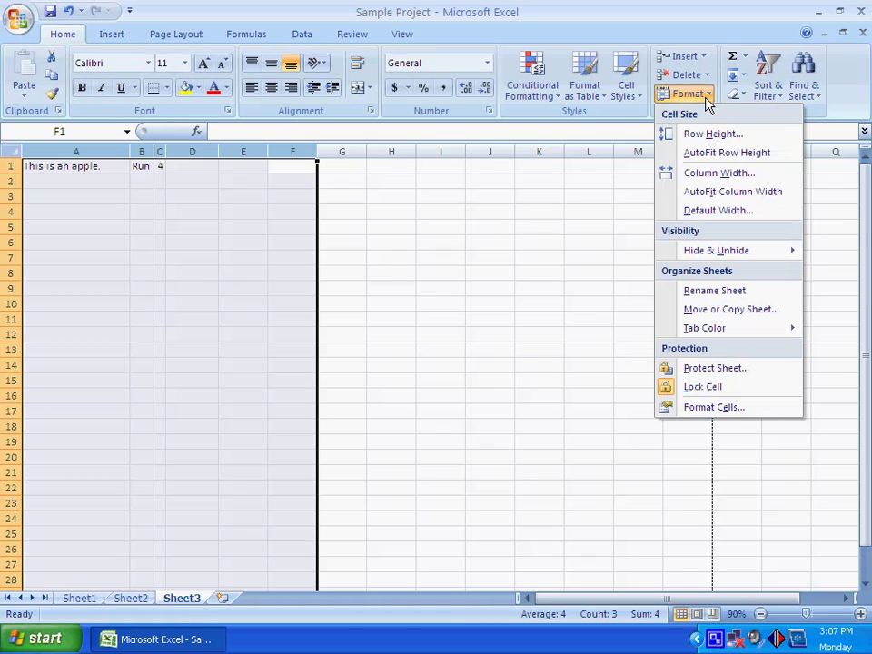
click(734, 176)
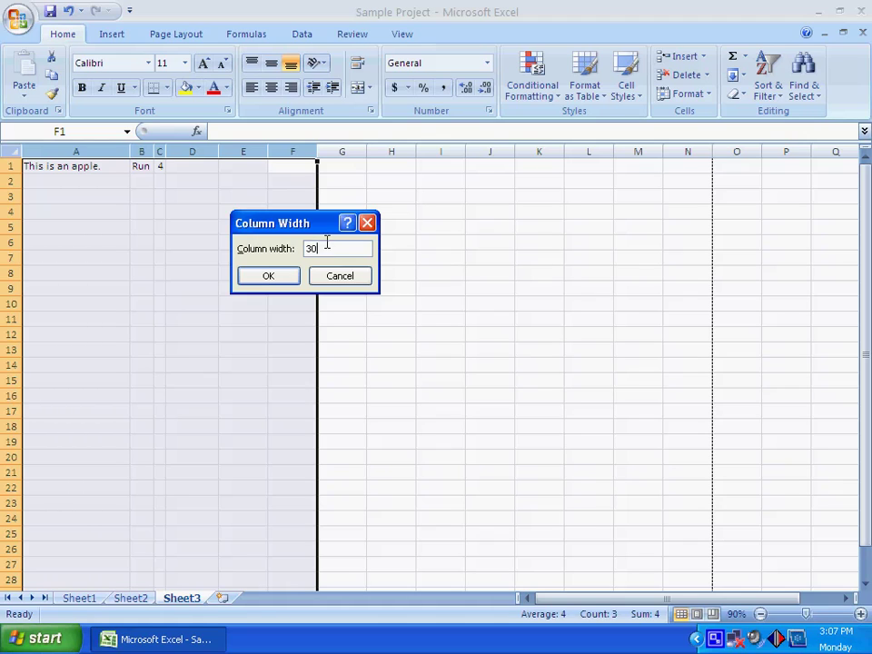
click(278, 276)
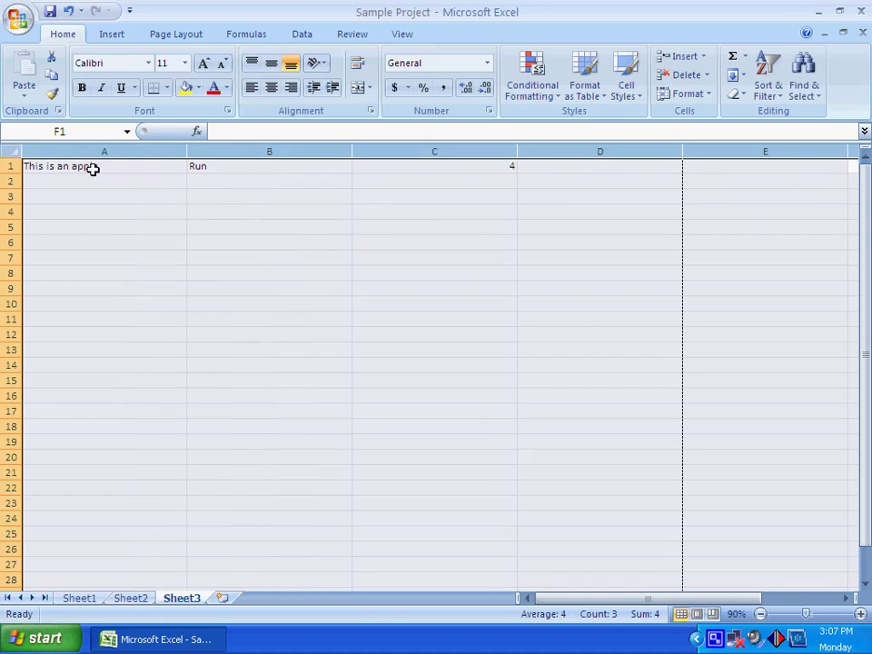
Step: Set the width of the selected columns A through F to 14 and deselect them
click(688, 94)
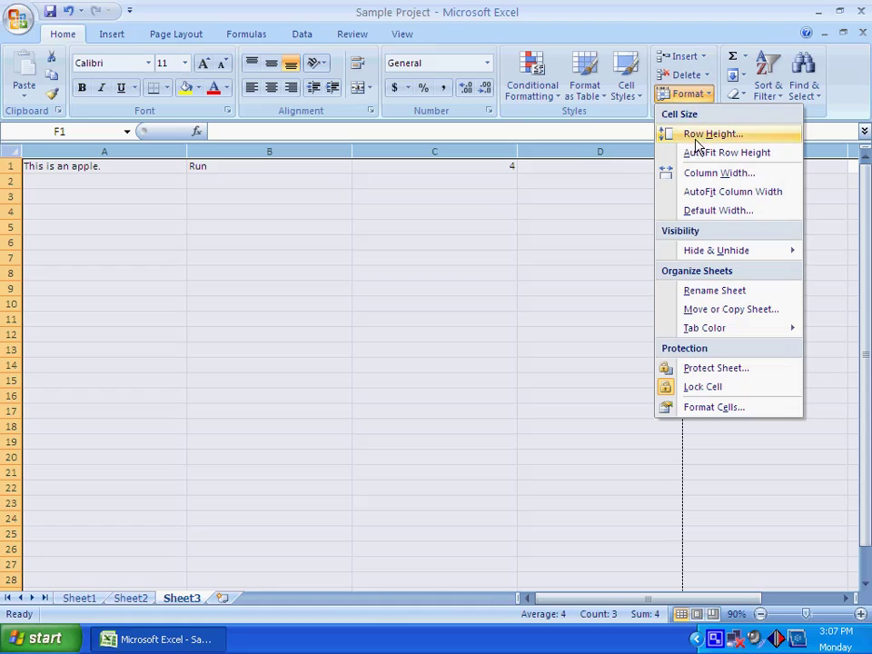
click(696, 174)
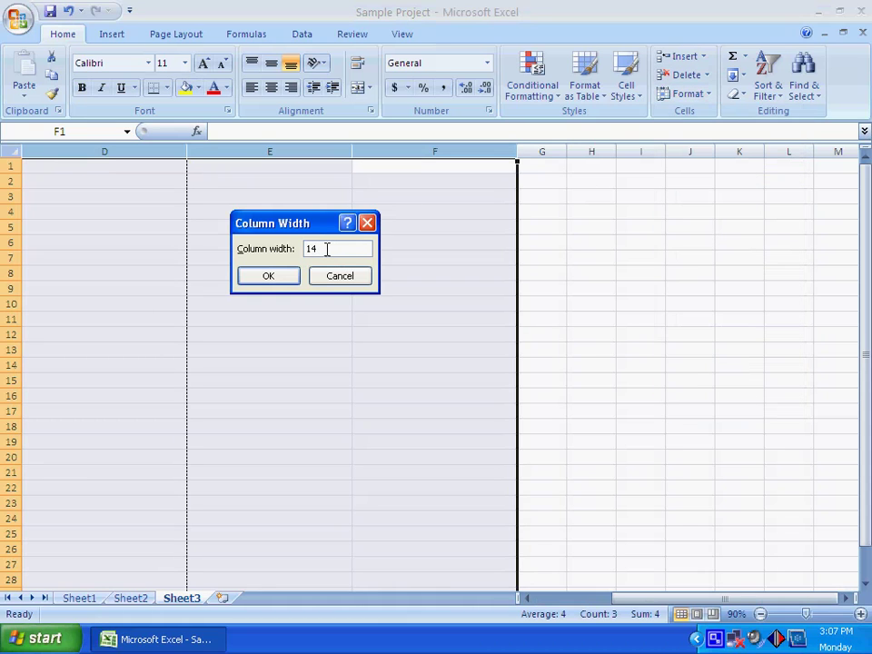
click(287, 276)
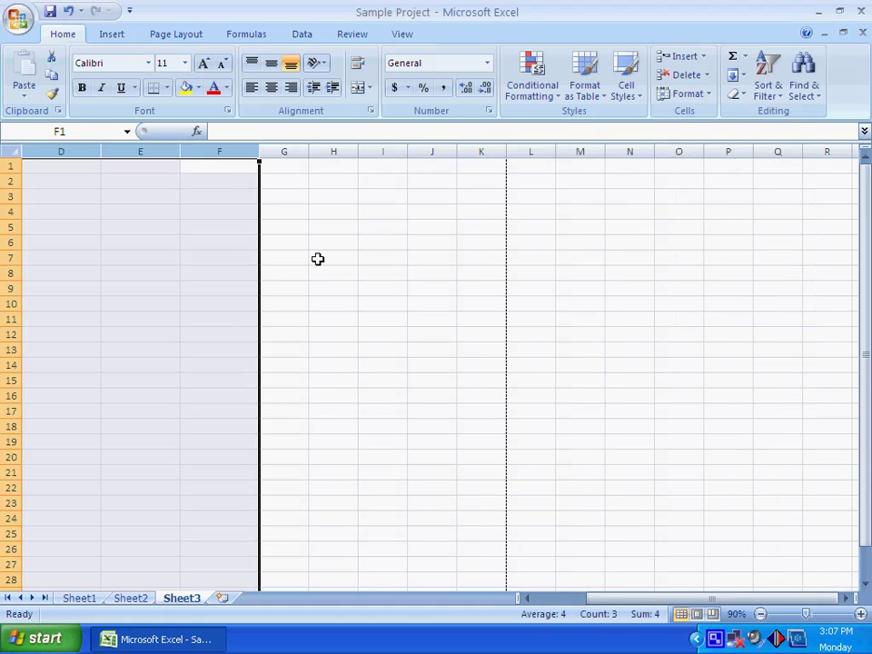
click(317, 259)
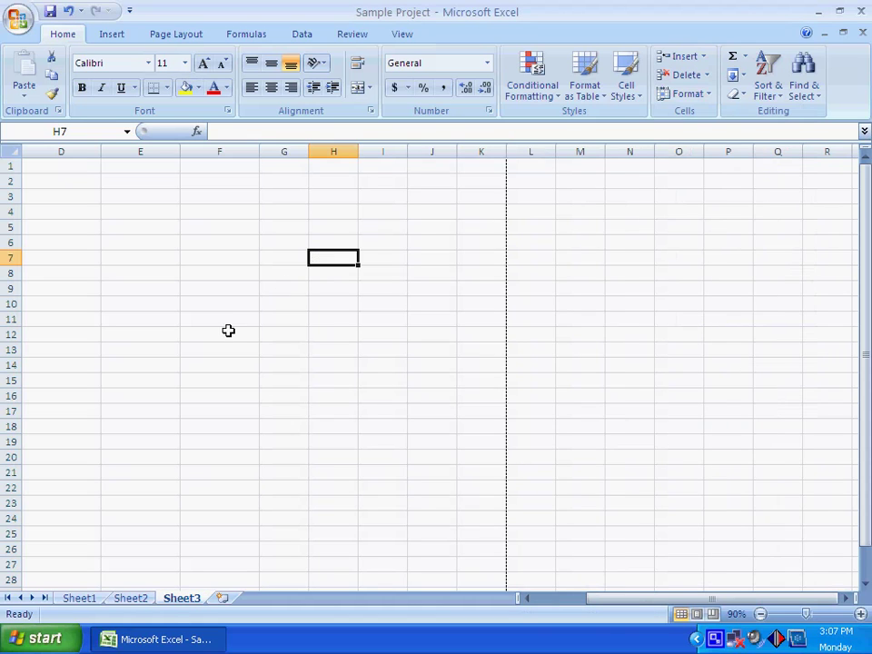